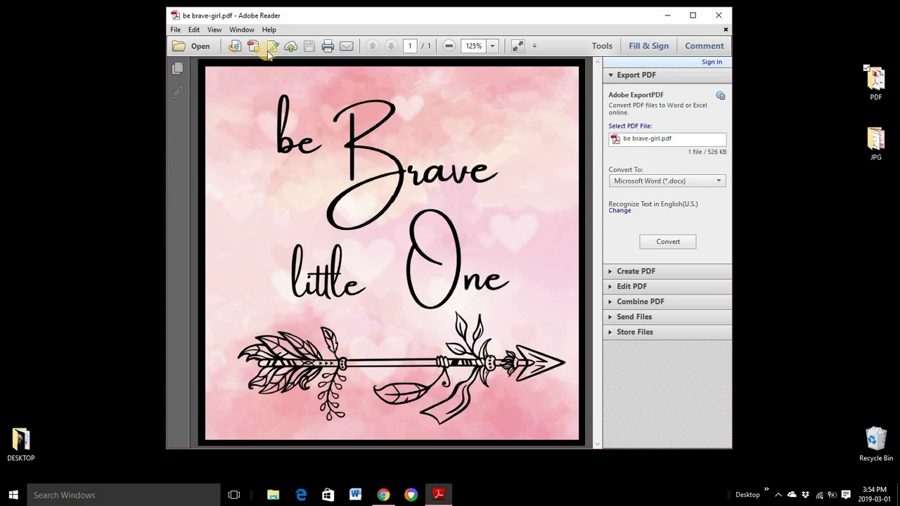
# Open the print settings for the be brave-girl PDF
pyautogui.moveTo(311, 15); pyautogui.dragTo(310, 9)
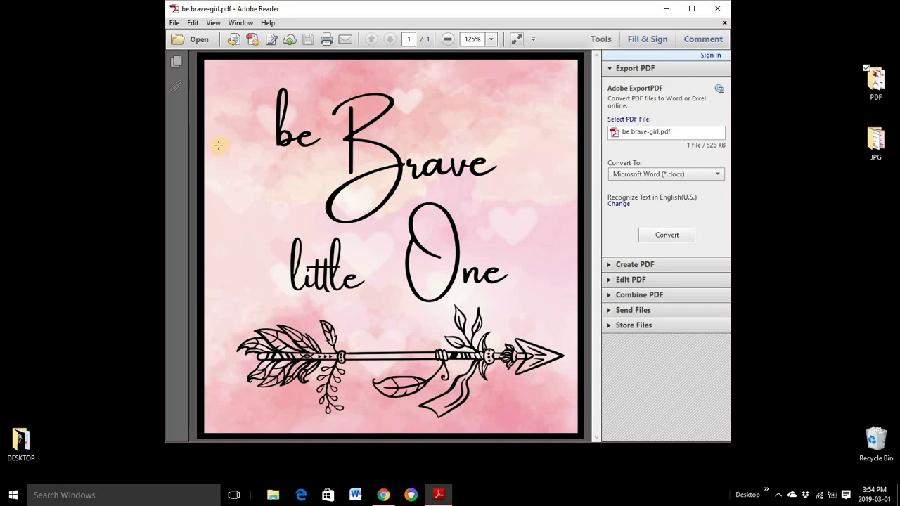
pyautogui.moveTo(309, 9); pyautogui.dragTo(292, 9)
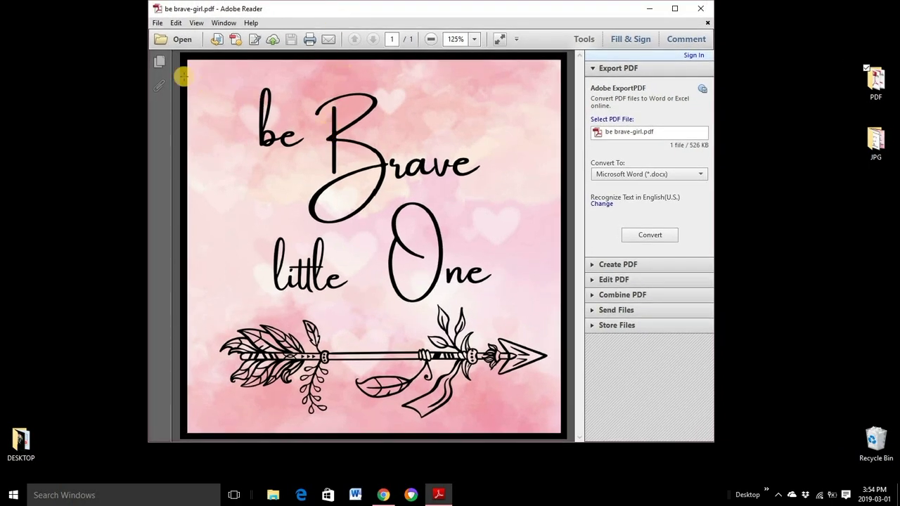
pyautogui.click(159, 25)
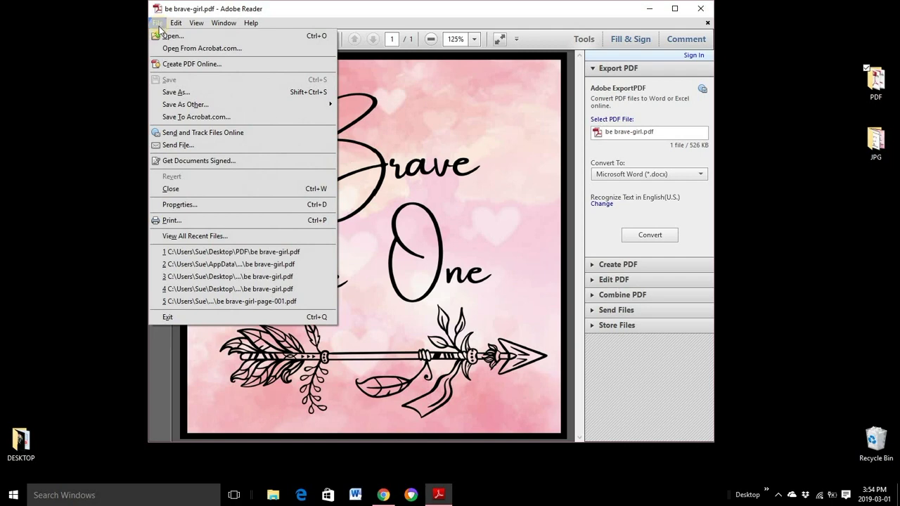
pyautogui.click(173, 220)
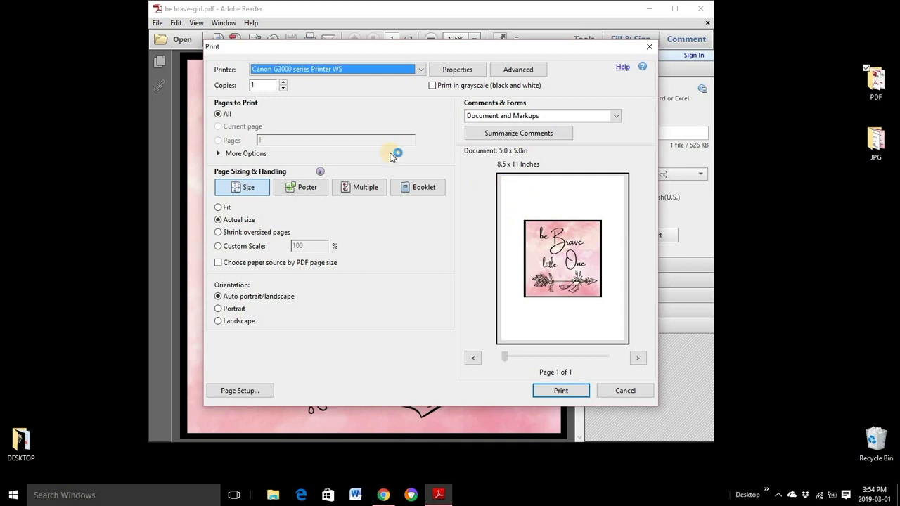
# Compare the Portrait and Landscape orientations in the print preview, ending on Auto portrait/landscape
pyautogui.click(235, 309)
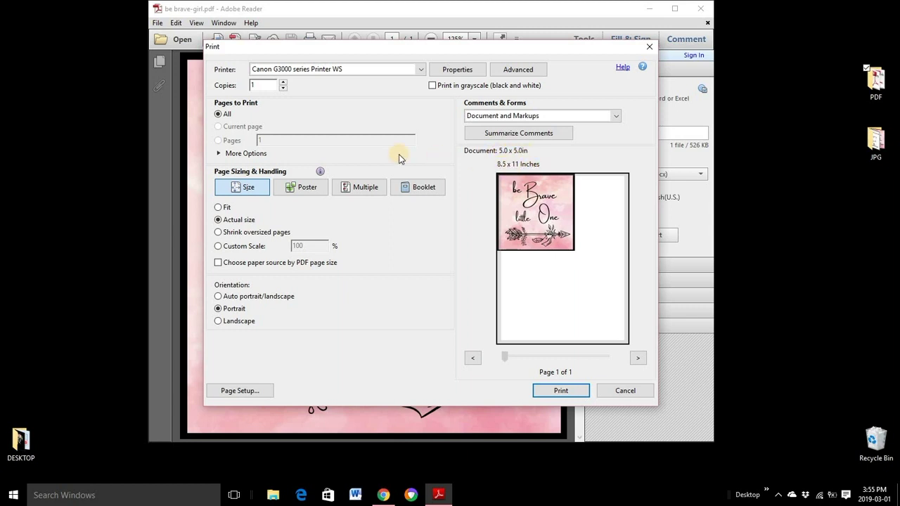
pyautogui.click(250, 298)
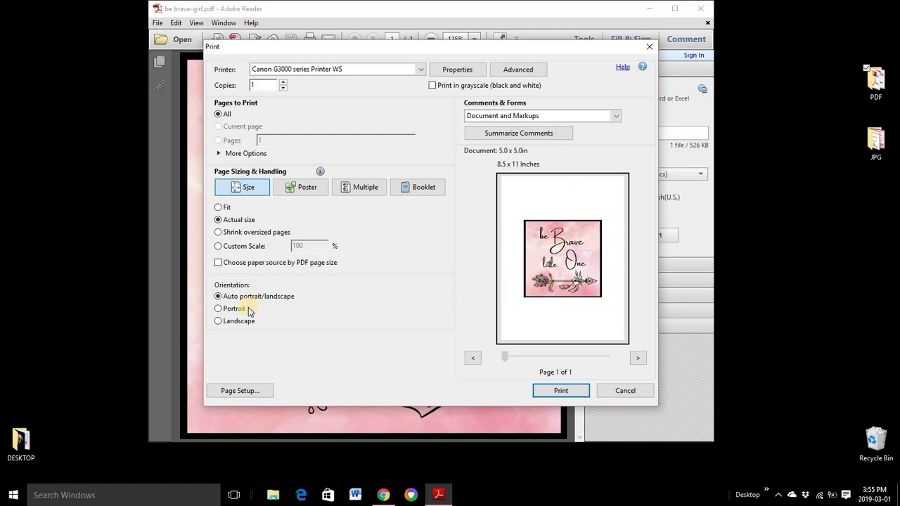
pyautogui.click(238, 325)
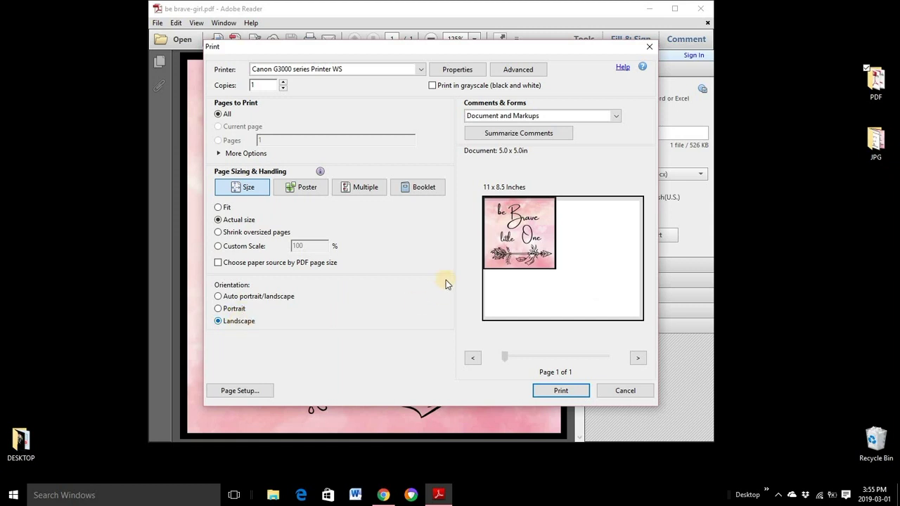
pyautogui.click(235, 299)
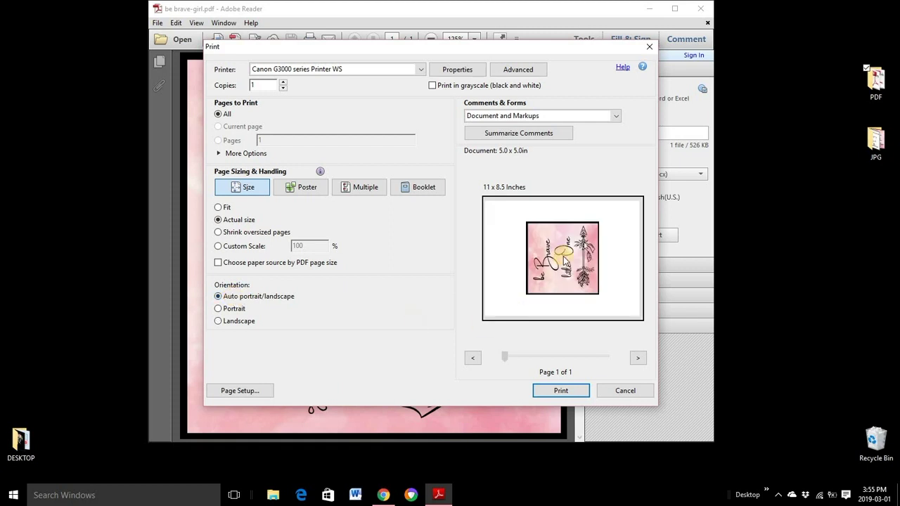
pyautogui.click(235, 310)
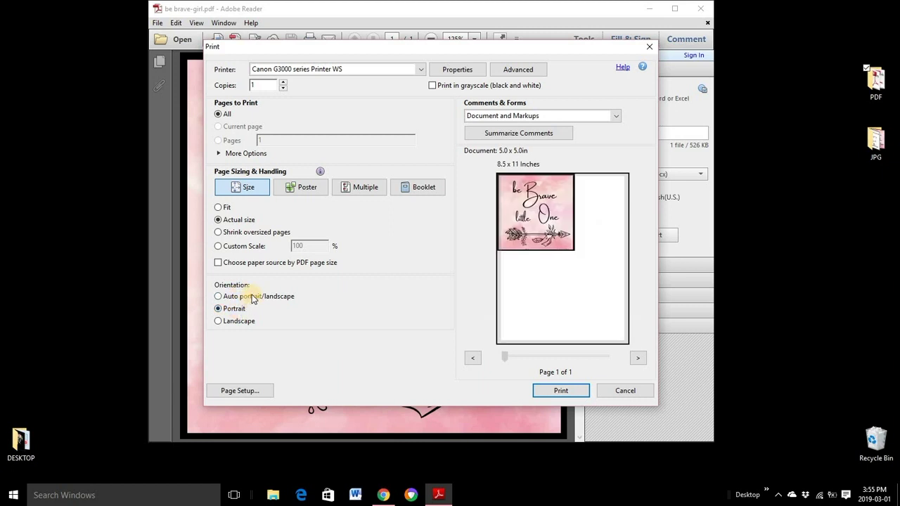
pyautogui.click(253, 297)
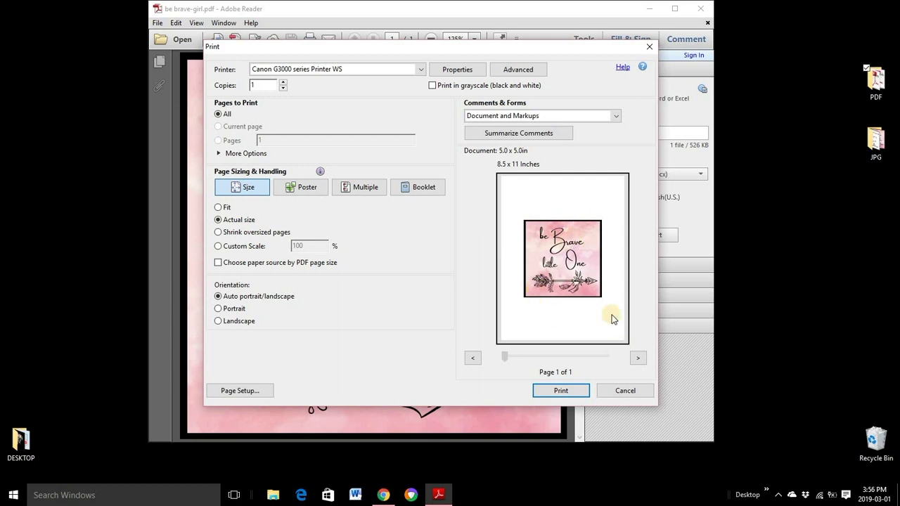
# Set the media type to Glossy Photo Paper in the Canon G3000 printer properties
pyautogui.click(445, 70)
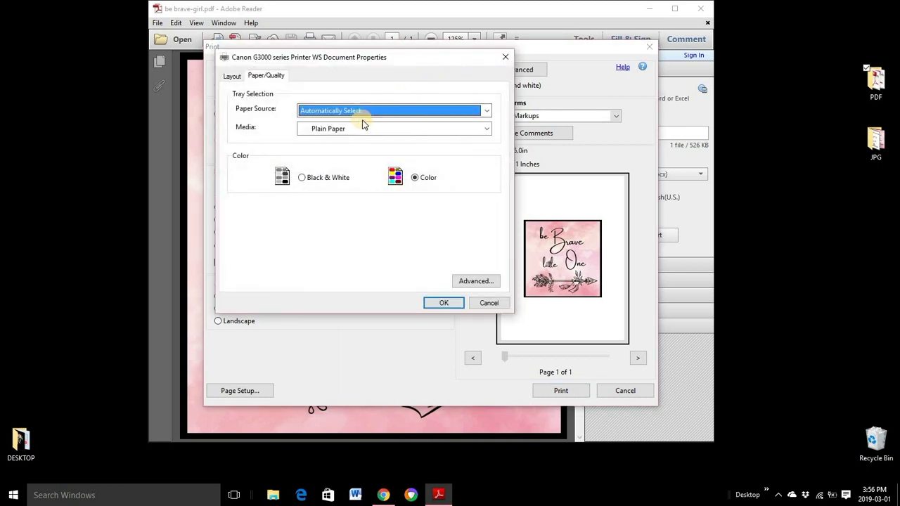
pyautogui.click(356, 129)
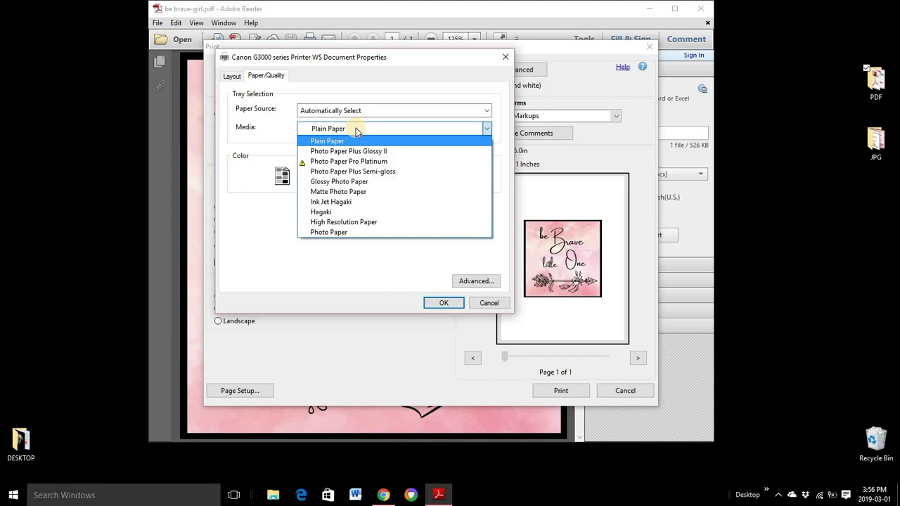
pyautogui.click(352, 183)
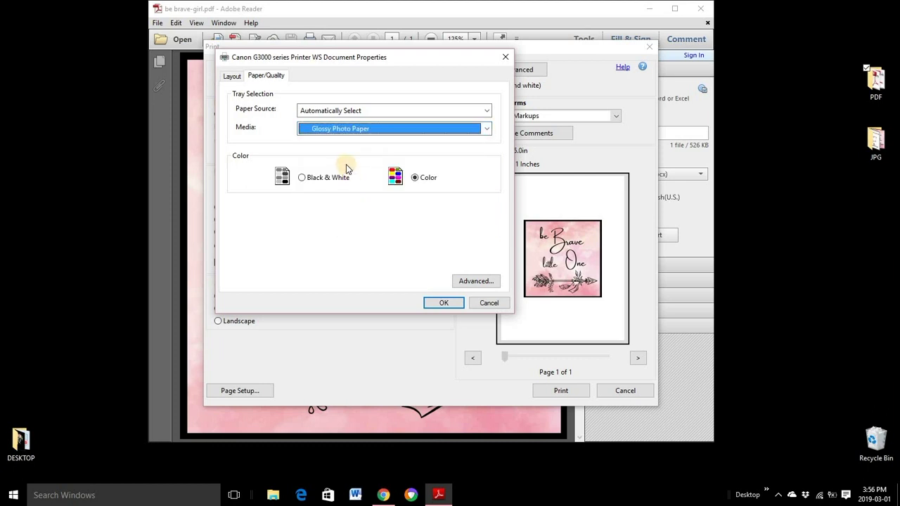
pyautogui.click(485, 131)
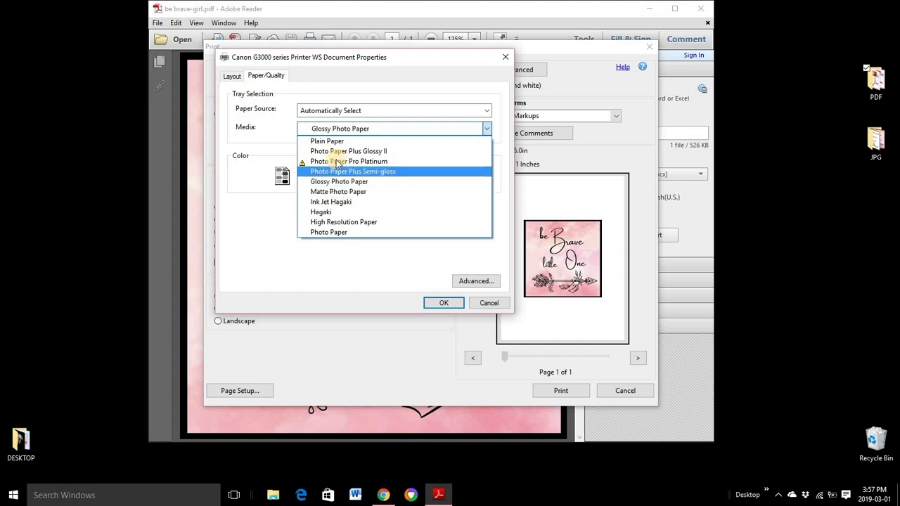
pyautogui.click(340, 183)
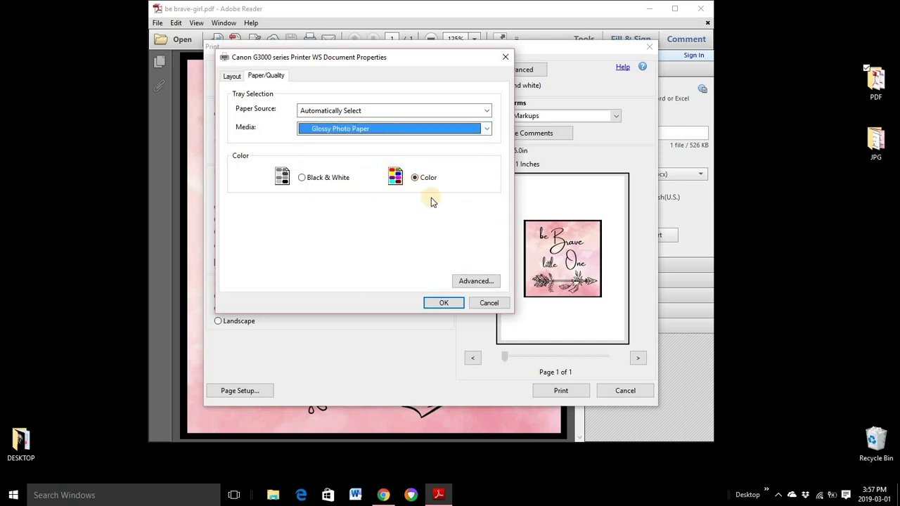
# Set the print quality to 300x300 in the printer's advanced options and accept the printer properties
pyautogui.click(470, 282)
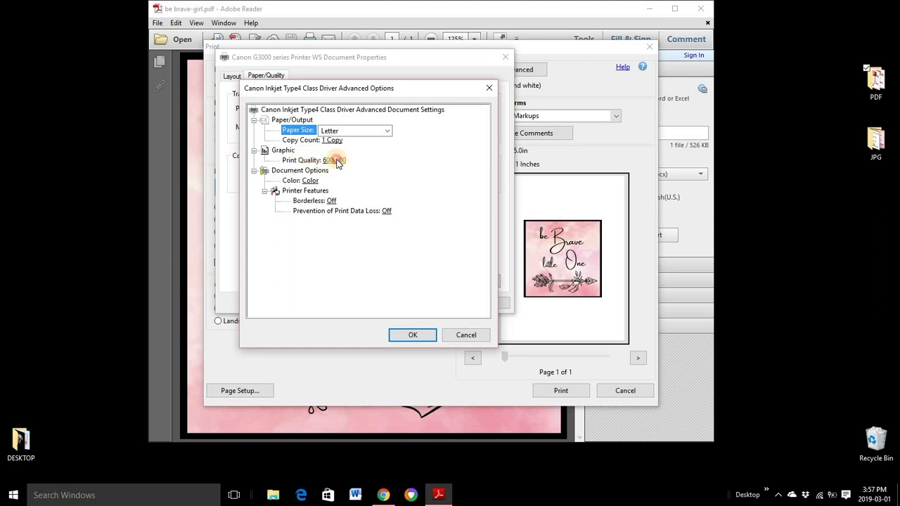
pyautogui.click(338, 161)
pyautogui.click(340, 161)
pyautogui.click(349, 172)
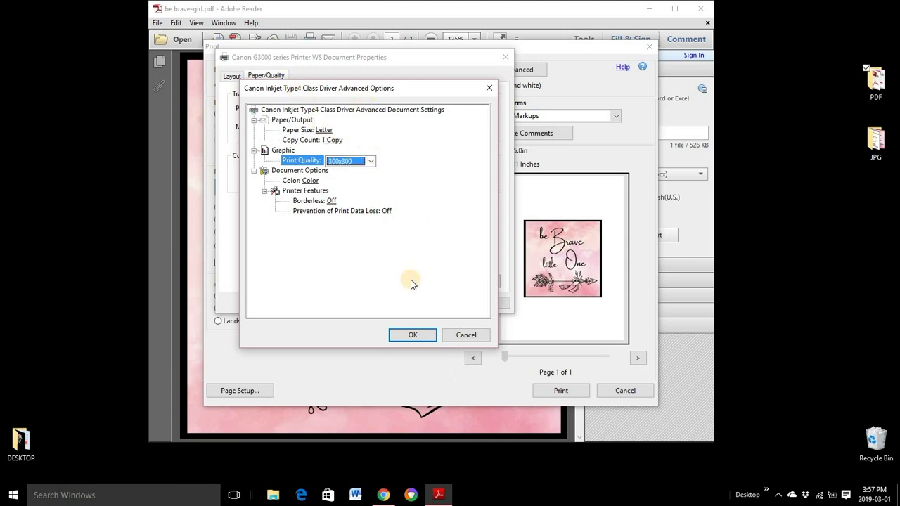
pyautogui.click(411, 336)
pyautogui.click(444, 303)
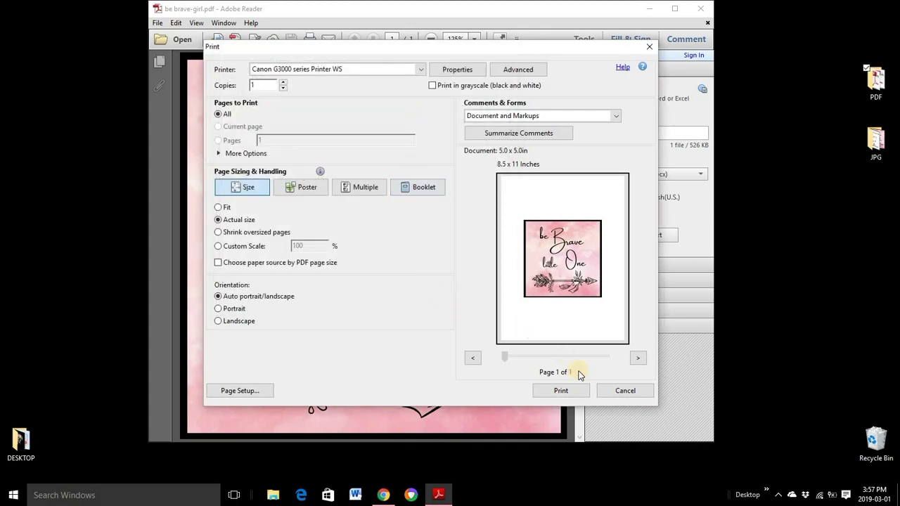
# Print the PDF and close it
pyautogui.click(555, 392)
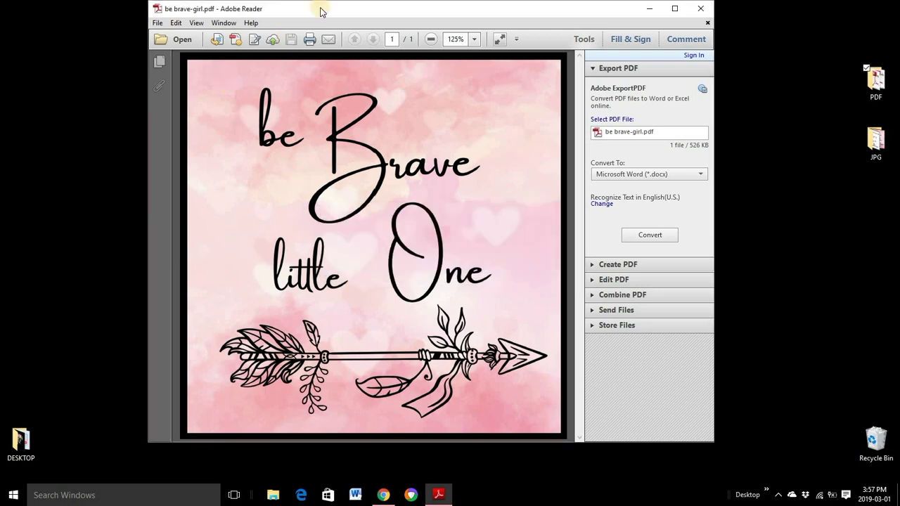
pyautogui.click(703, 9)
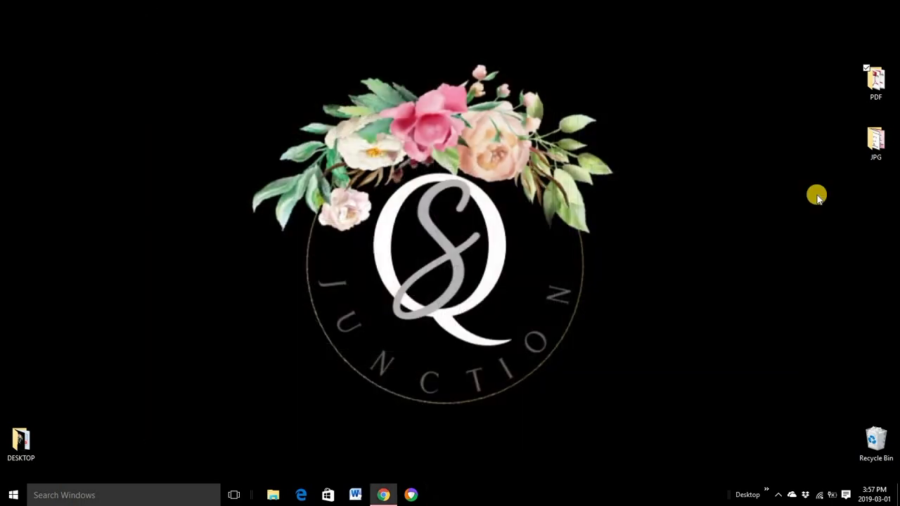
# Open the JPG folder on the desktop and bring up the print settings for the be brave-girl-page-001 picture
pyautogui.doubleClick(875, 140)
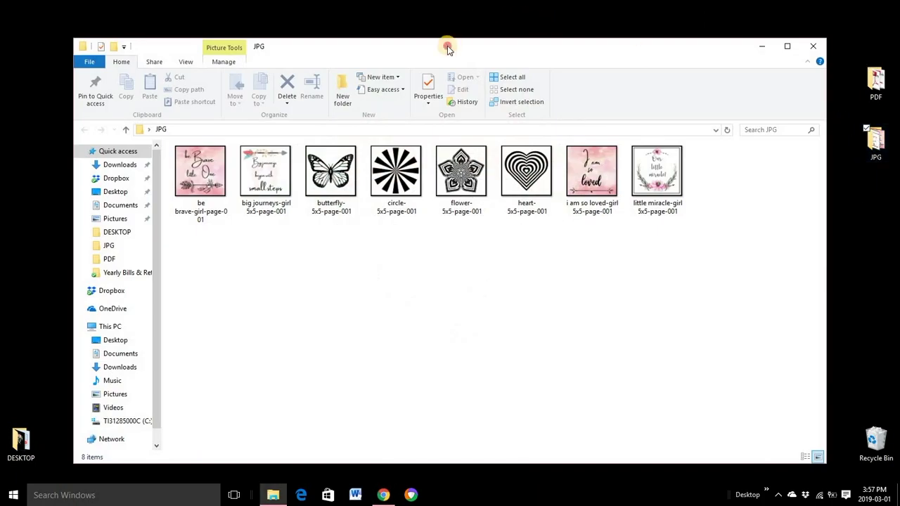
pyautogui.moveTo(450, 45); pyautogui.dragTo(443, 16)
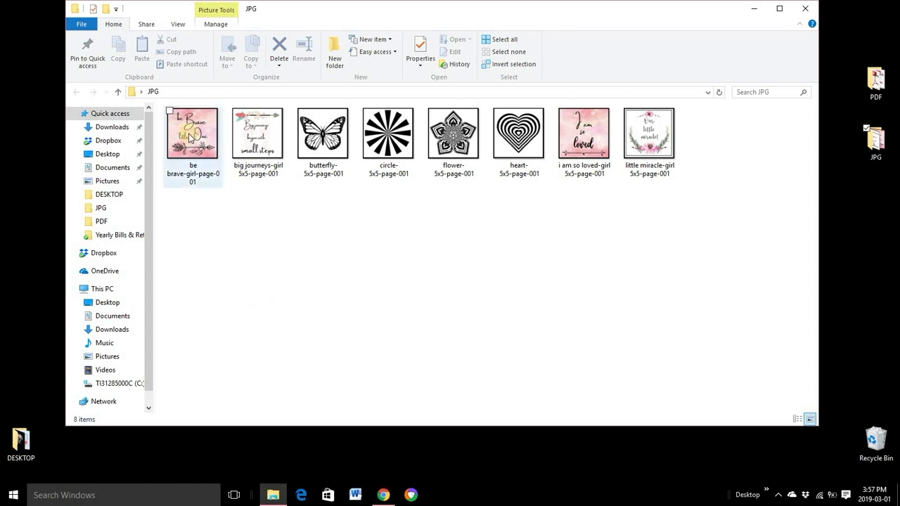
pyautogui.click(146, 25)
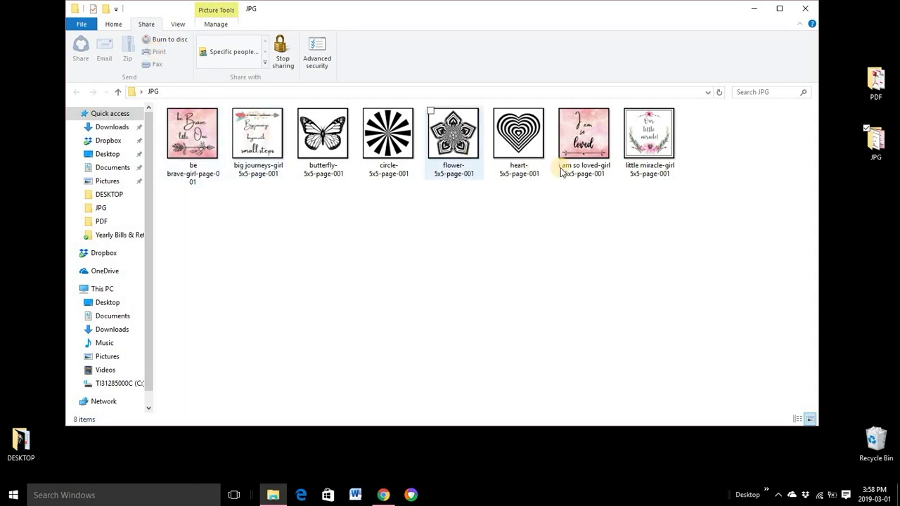
pyautogui.click(193, 123)
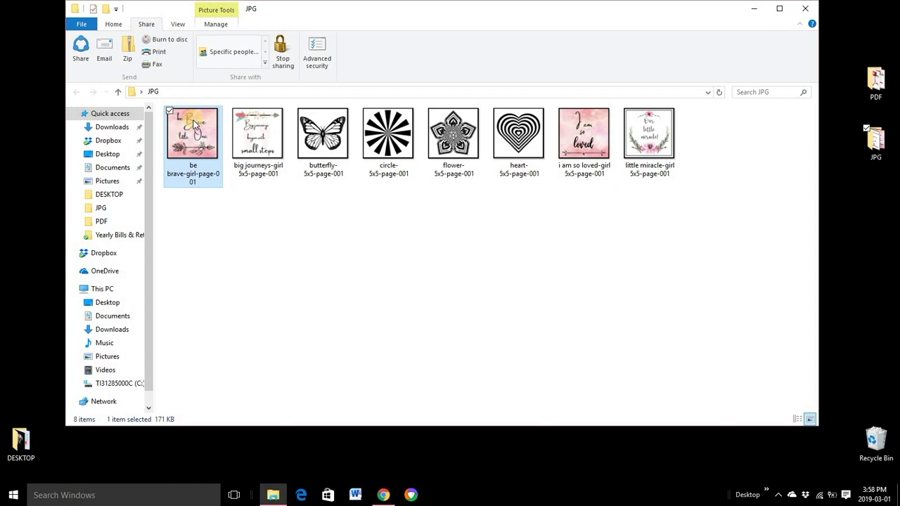
pyautogui.moveTo(195, 124)
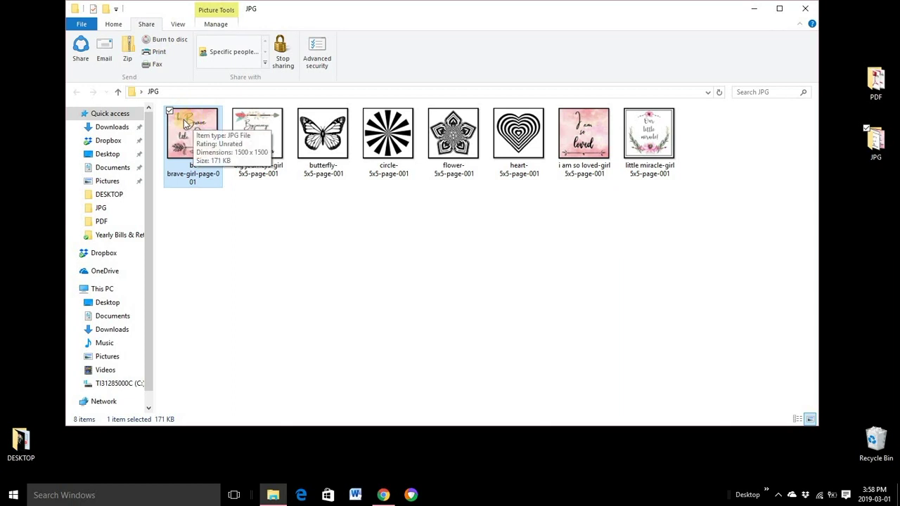
pyautogui.click(159, 55)
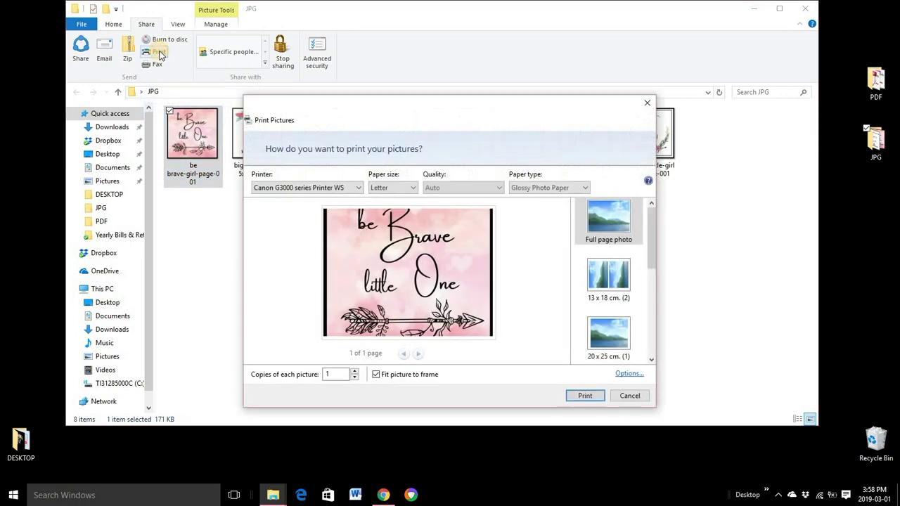
# Choose the 13 x 18 cm. (2) layout, turn off Fit picture to frame, and check the available paper types
pyautogui.moveTo(357, 102); pyautogui.dragTo(352, 41)
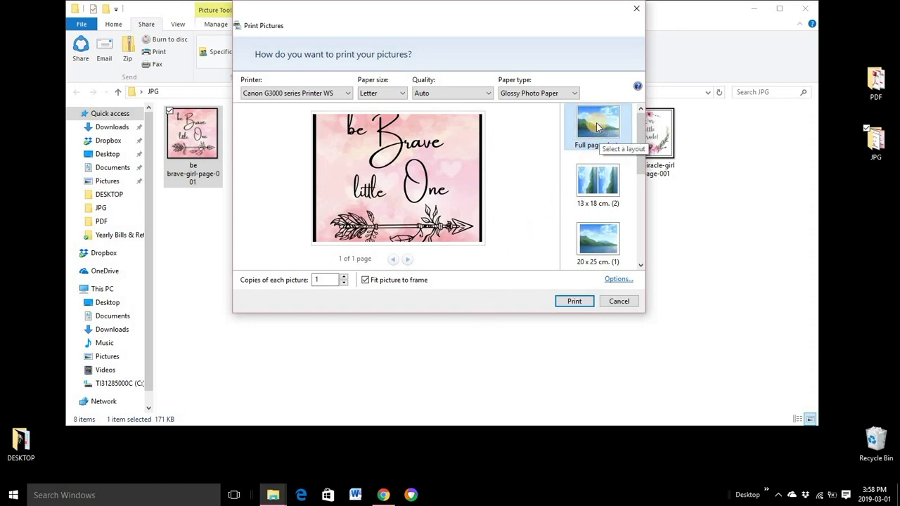
pyautogui.click(593, 184)
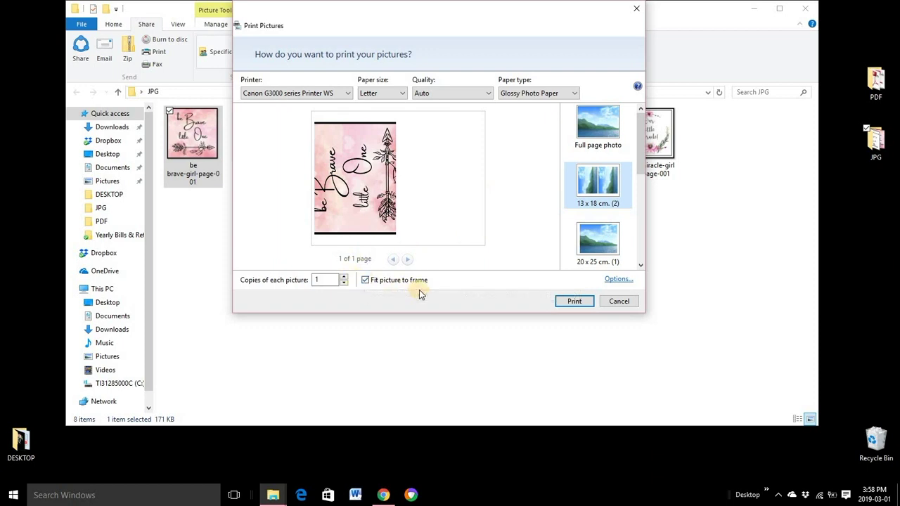
pyautogui.click(365, 280)
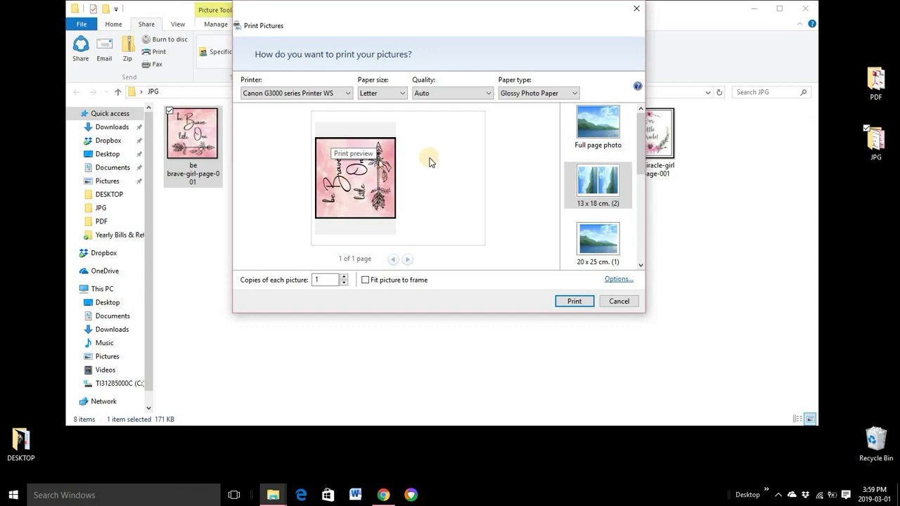
pyautogui.click(545, 94)
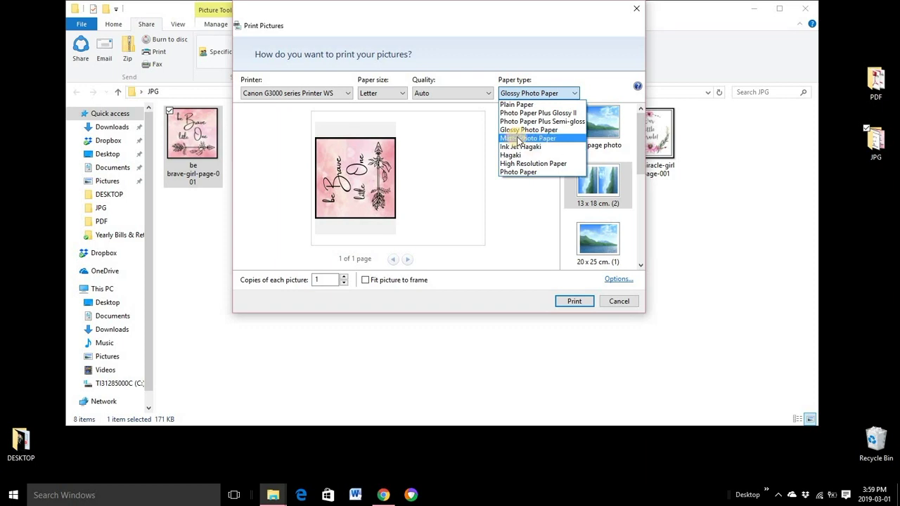
pyautogui.click(587, 85)
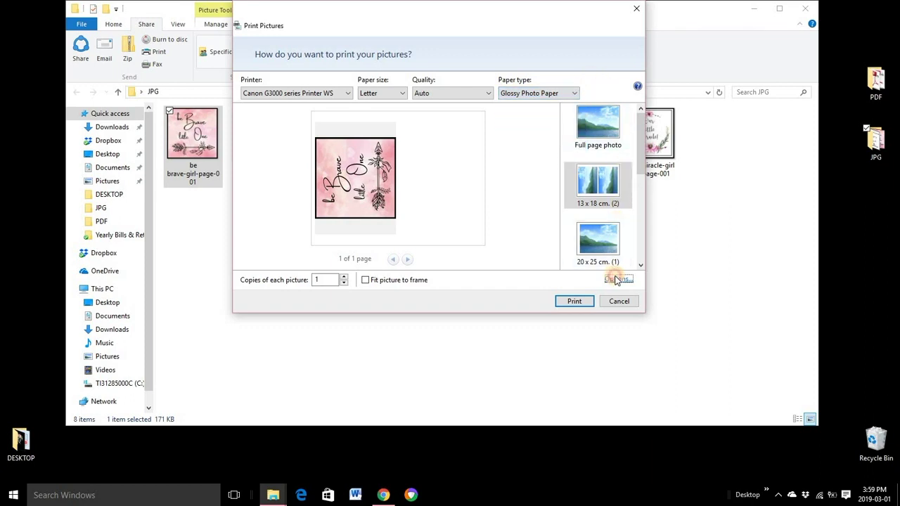
# In the printer's advanced document settings, try 300x300 print quality, settle on 600x600, and accept the printer properties
pyautogui.click(617, 279)
pyautogui.click(347, 188)
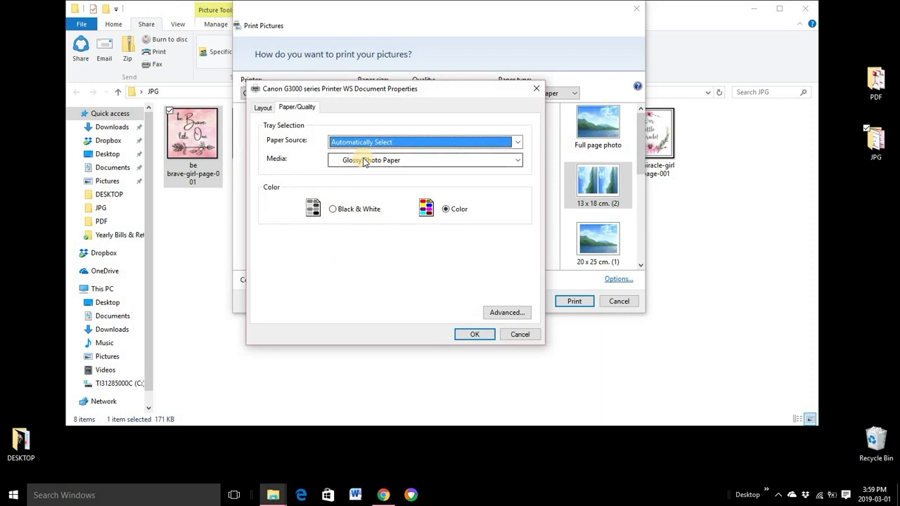
pyautogui.click(262, 107)
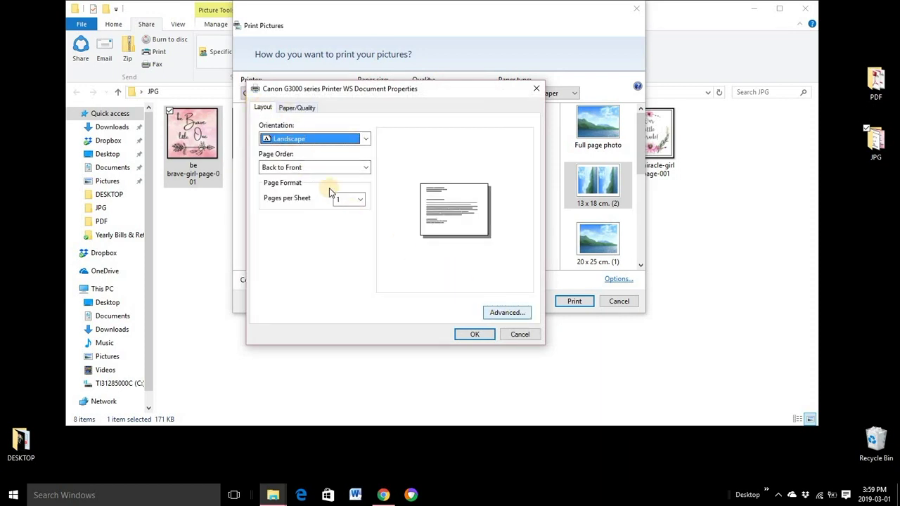
pyautogui.click(505, 314)
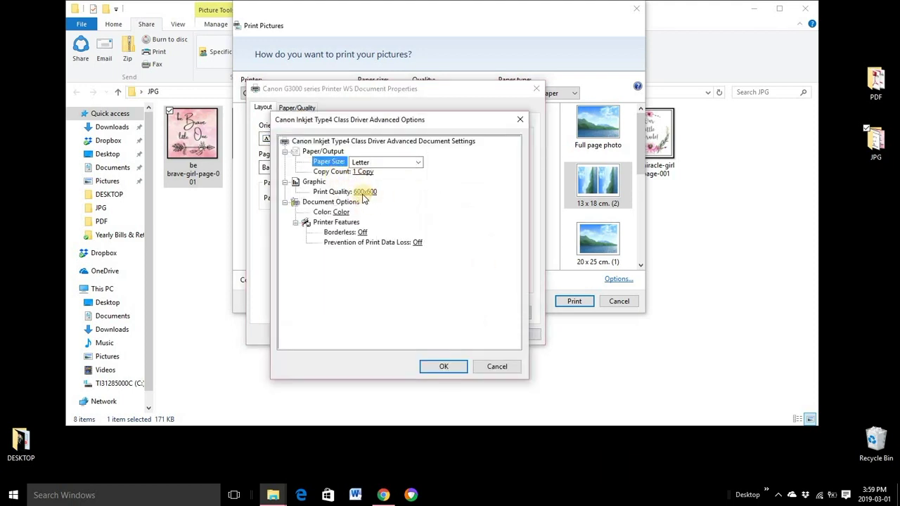
pyautogui.click(364, 194)
pyautogui.click(380, 193)
pyautogui.click(383, 204)
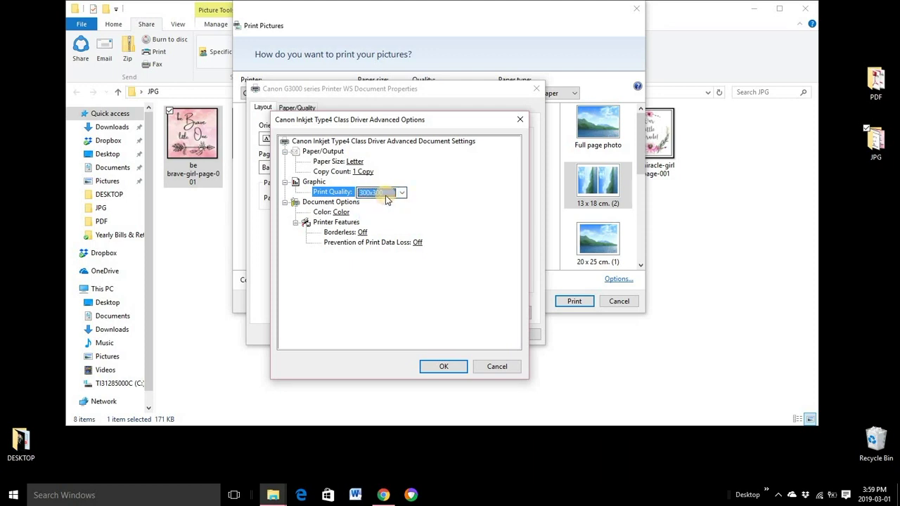
pyautogui.click(394, 193)
pyautogui.click(392, 212)
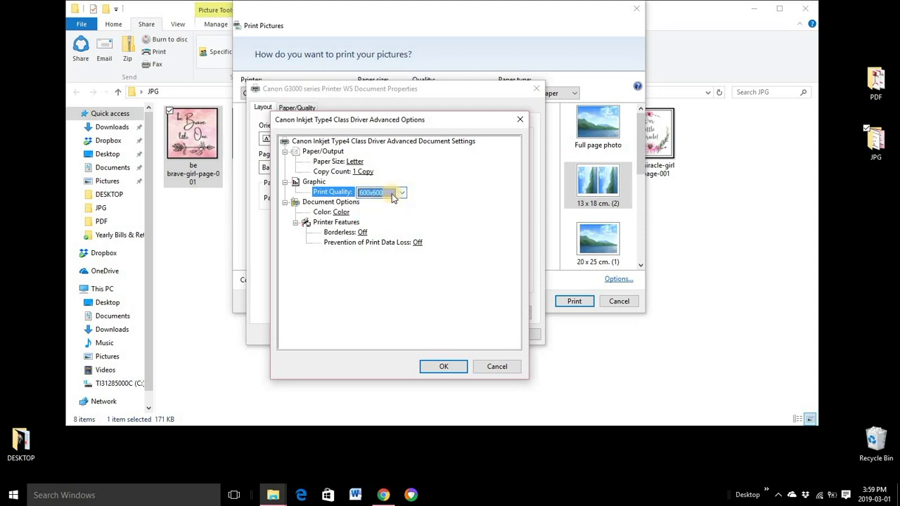
pyautogui.click(438, 366)
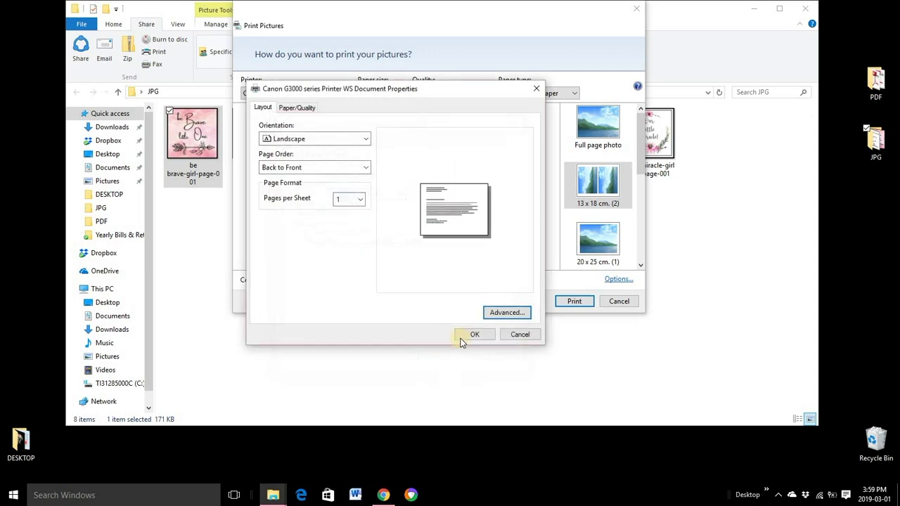
pyautogui.click(474, 335)
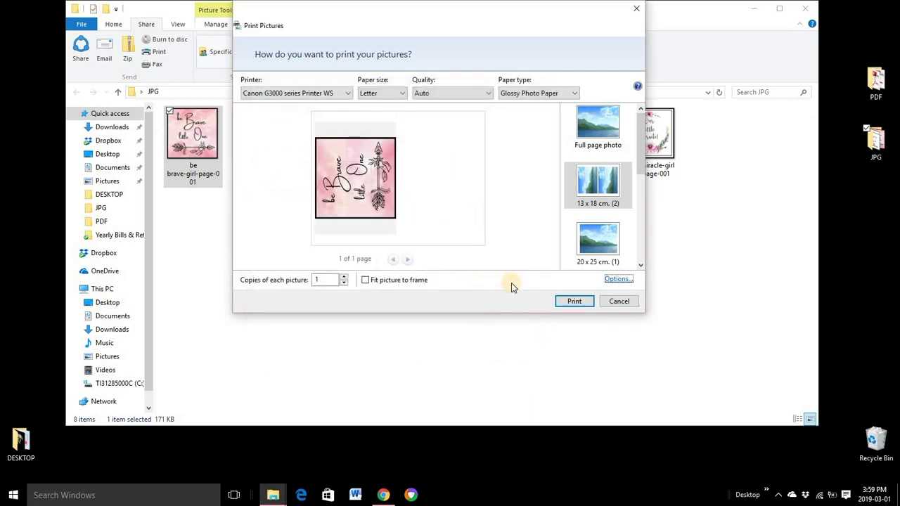
# Print the picture and close the JPG folder window
pyautogui.click(575, 302)
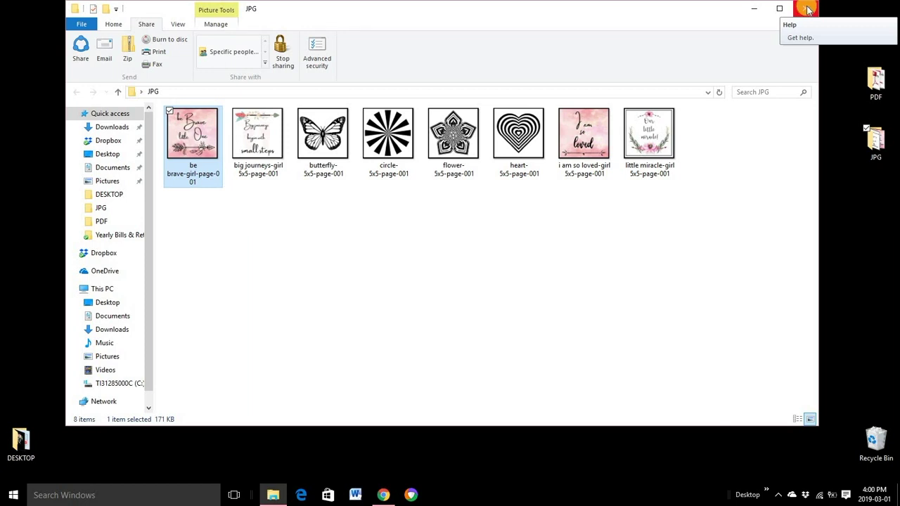
pyautogui.click(807, 9)
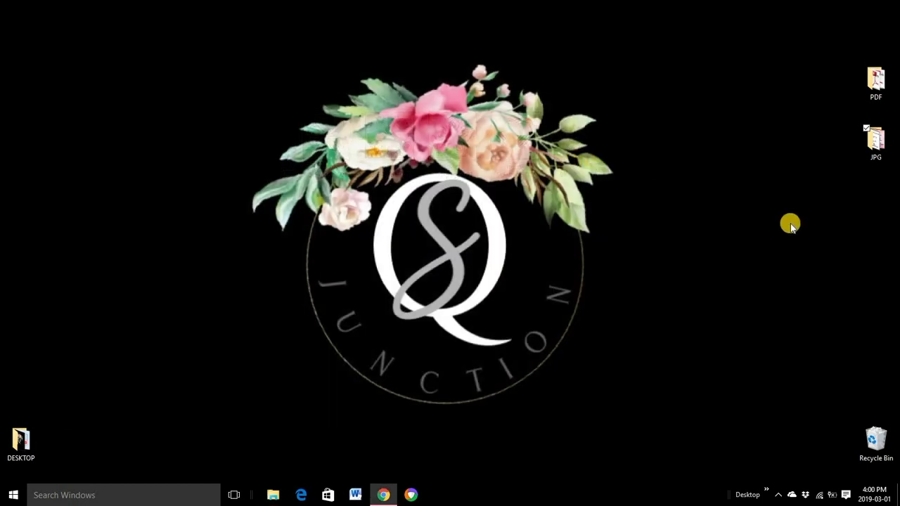